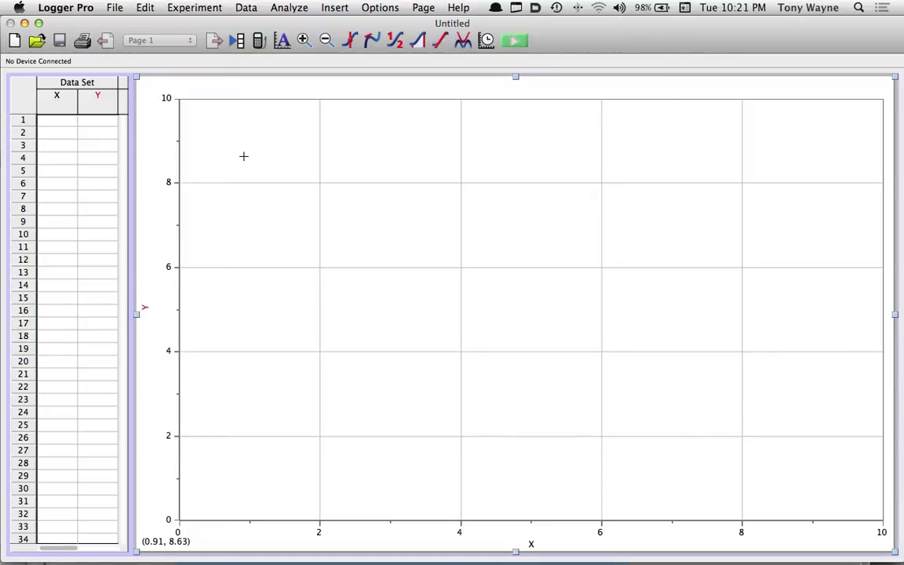
Insert the movie 'Ball slowing down.mp4' onto the page through Insert > Movie
left_click(336, 9)
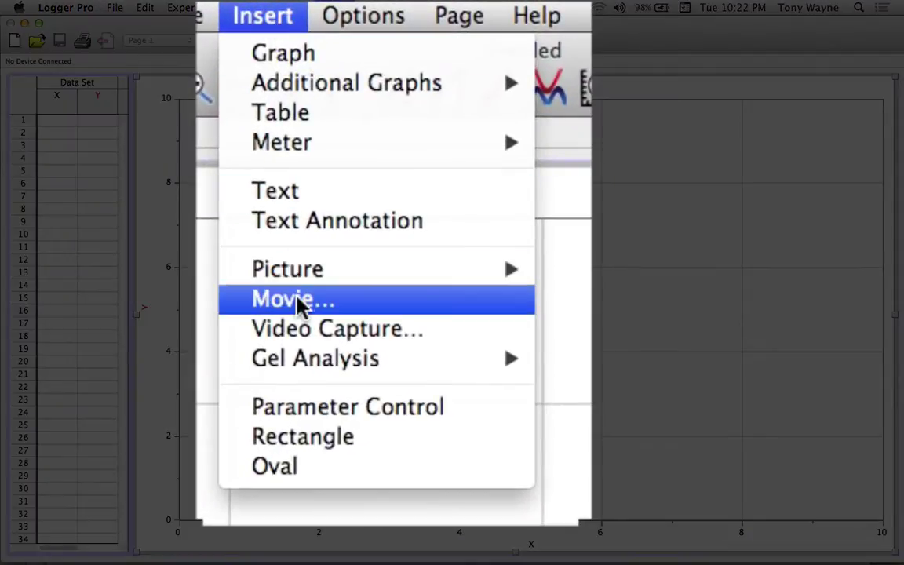
left_click(298, 304)
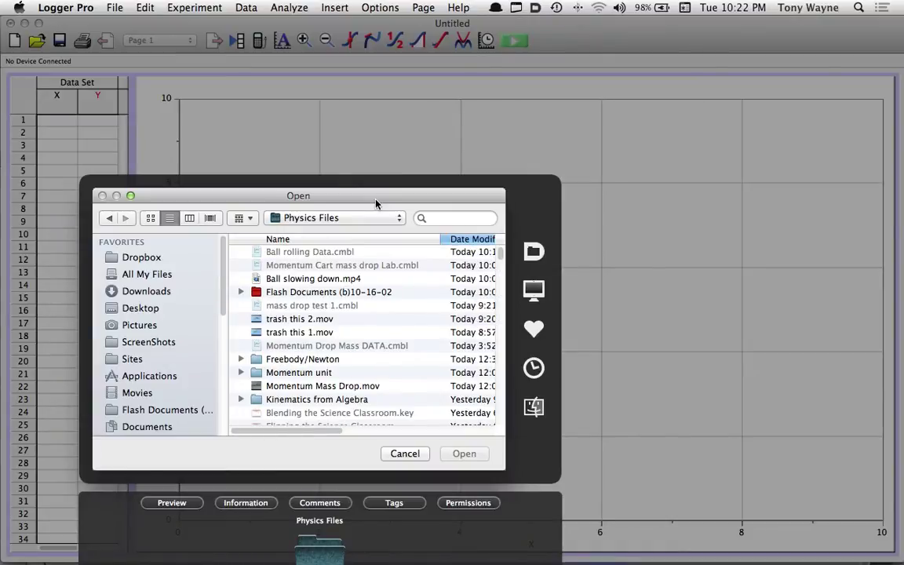
left_click(316, 279)
left_click(464, 454)
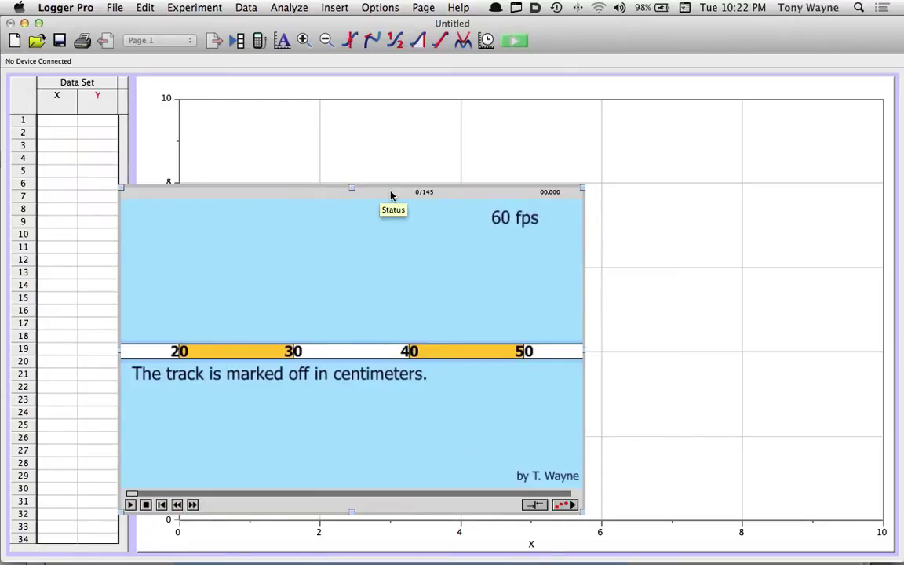
Drag the movie window by its status bar up and right over the graph
left_click_drag(390, 191, 476, 157)
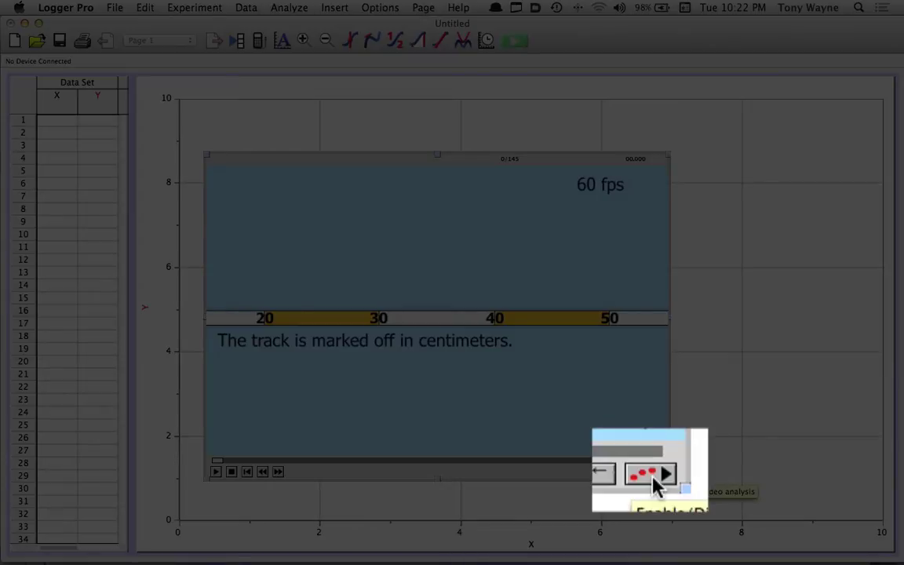
Enable video analysis on the ball movie
left_click(650, 473)
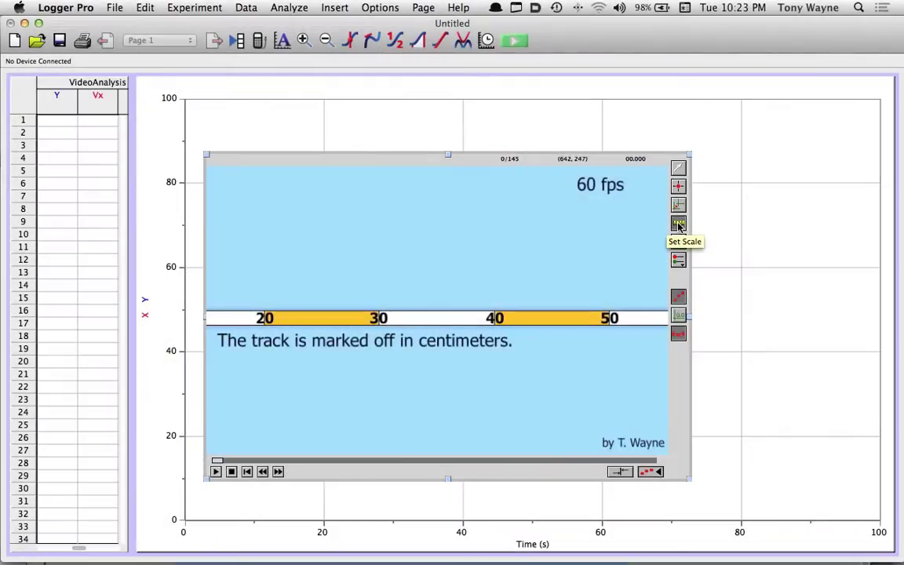
Set the movie scale so the track from the 20 to 50 mark equals 0.30 m
left_click(679, 226)
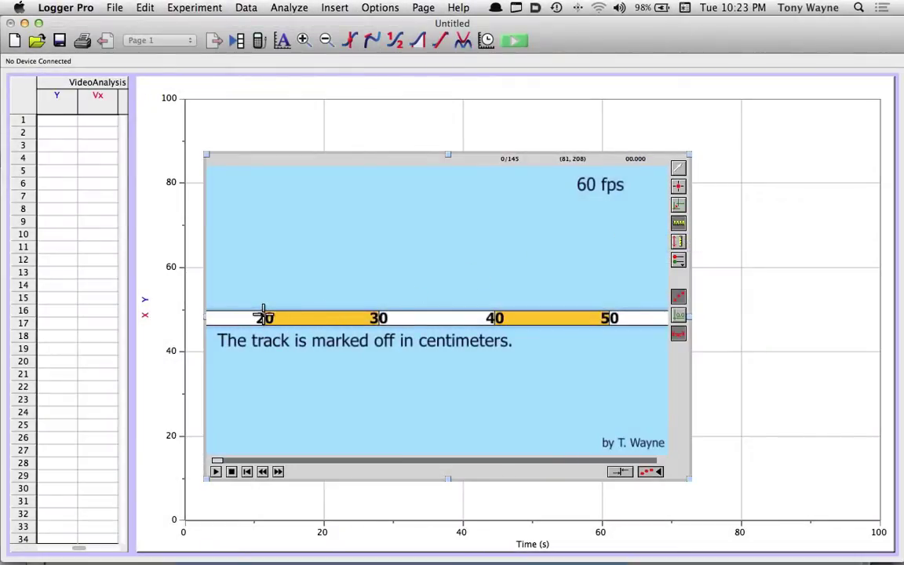
left_click_drag(263, 314, 609, 313)
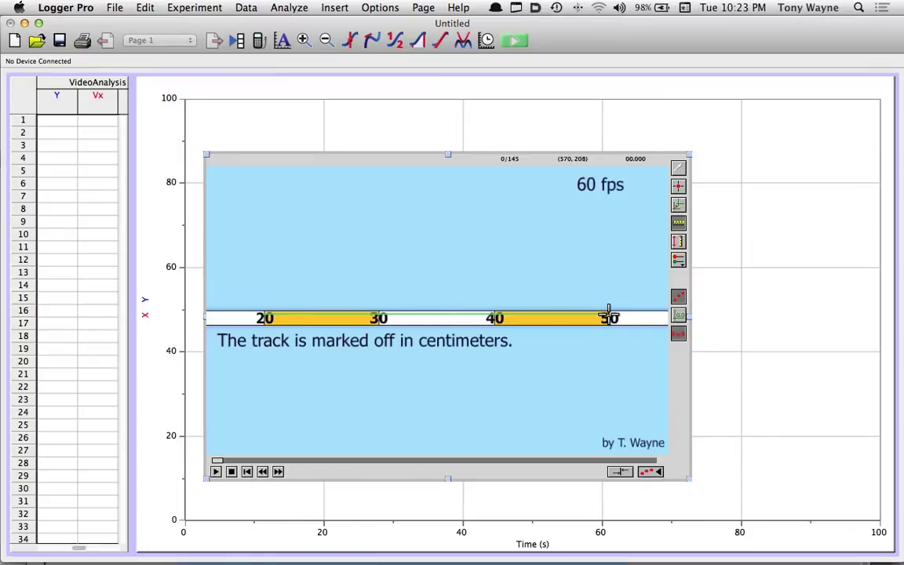
left_click_drag(609, 314, 610, 314)
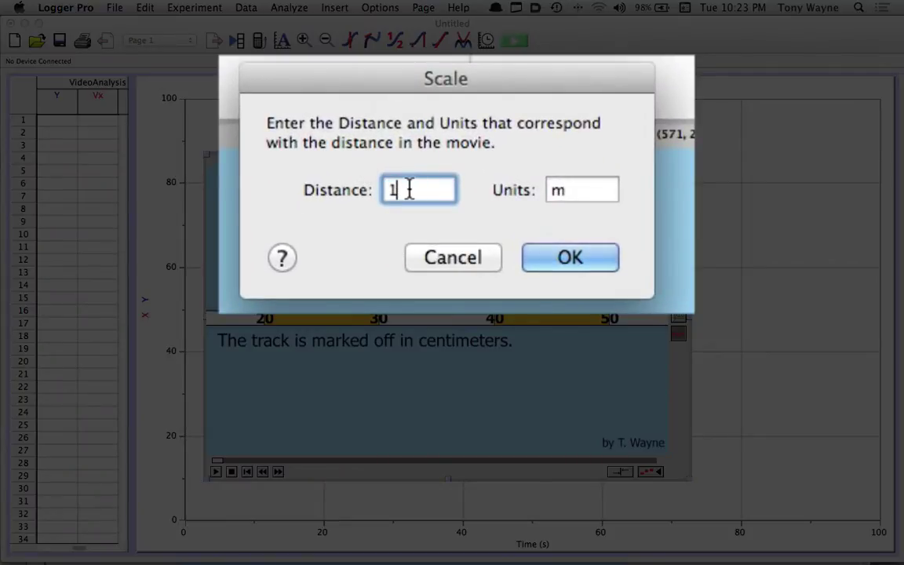
type("0.30")
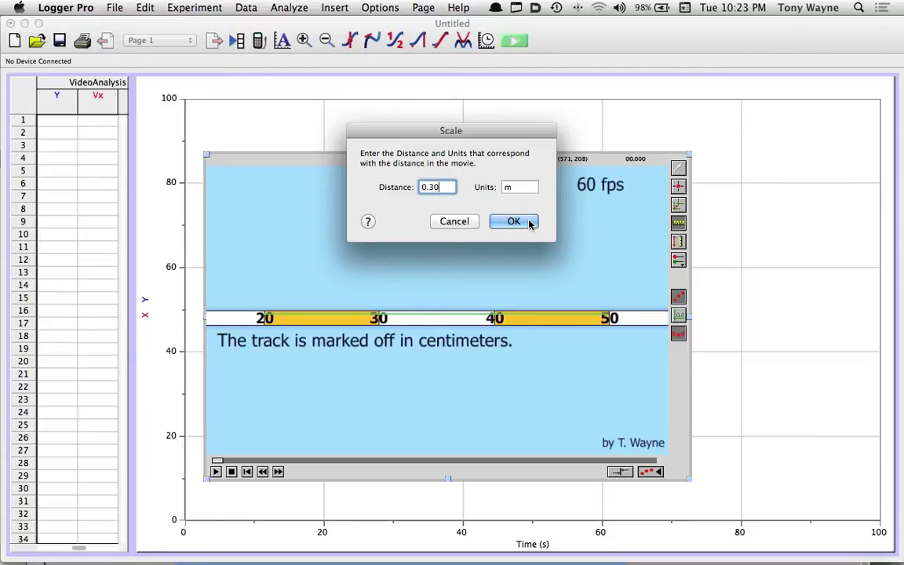
left_click(514, 222)
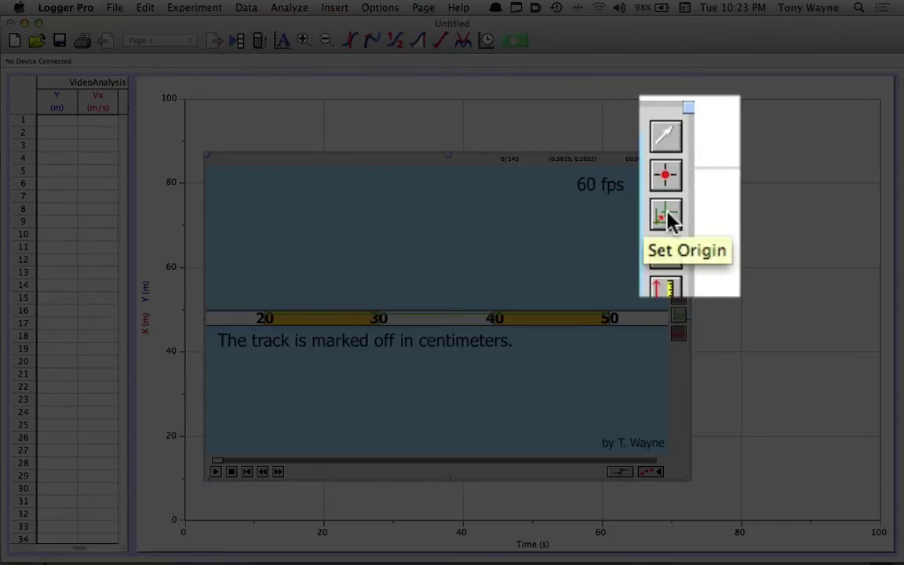
Set the coordinate origin at the track's 20 cm mark
left_click(678, 204)
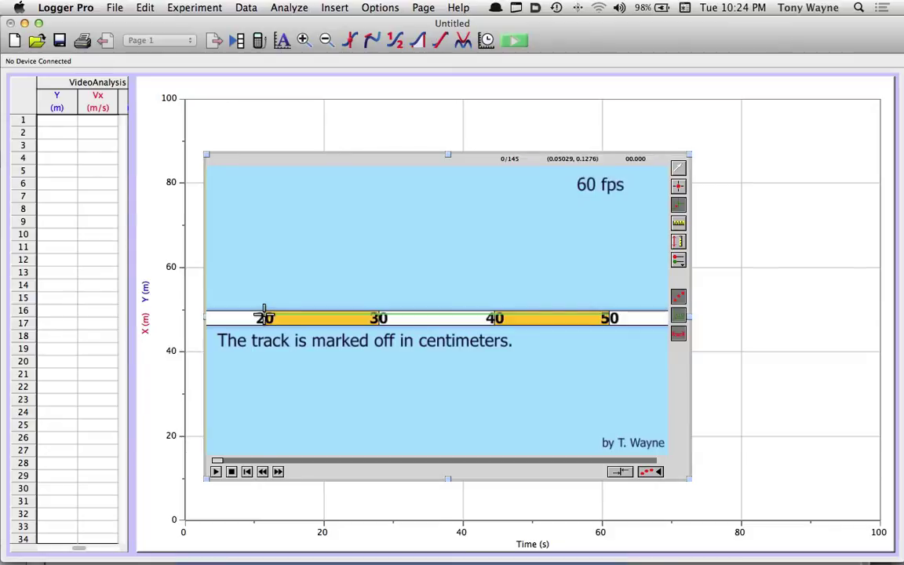
left_click(263, 314)
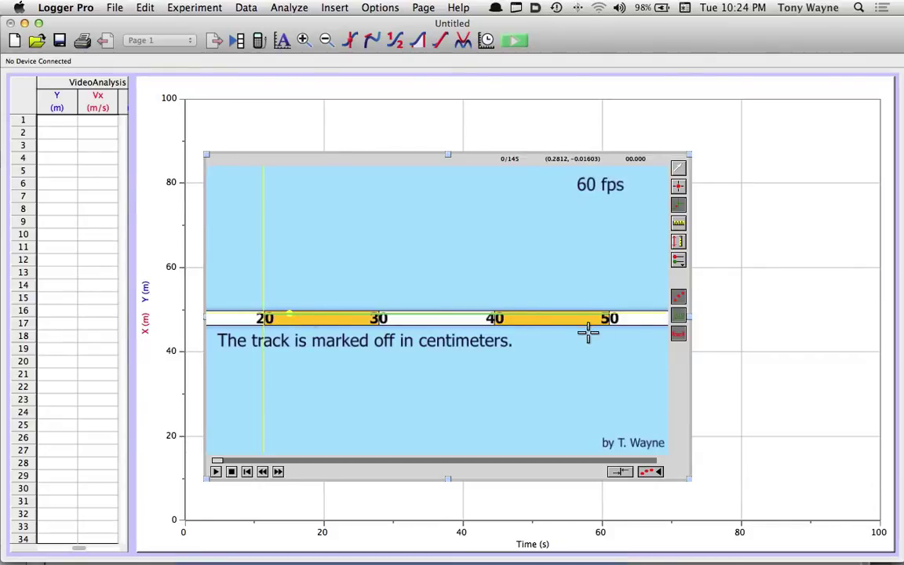
Step the movie forward eight frames to frame 8 of 145, where the ball appears
left_click(278, 471)
left_click(279, 472)
left_click(279, 472)
left_click(279, 471)
left_click(278, 472)
left_click(279, 471)
left_click(279, 471)
left_click(279, 471)
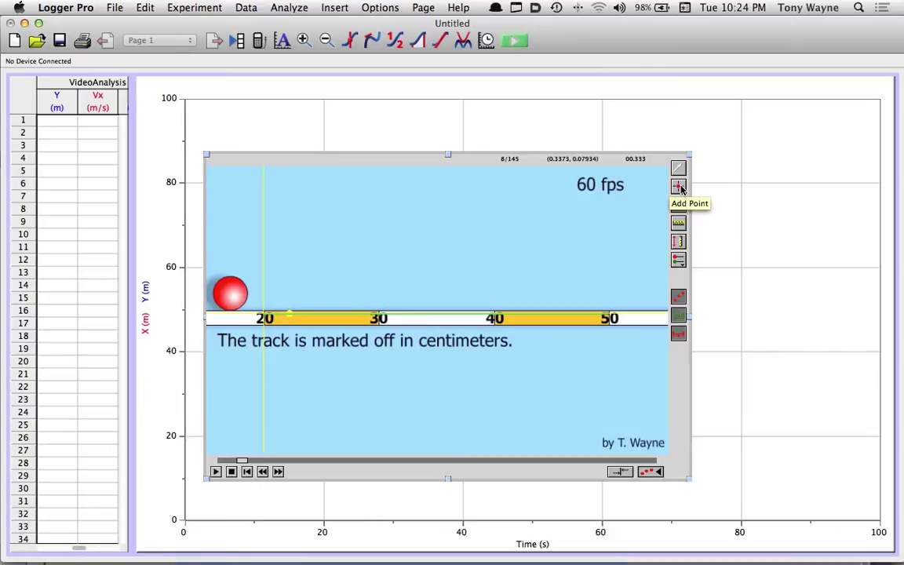
Mark the ball's centre frame by frame from the track's left end to the 50 mark
left_click(680, 186)
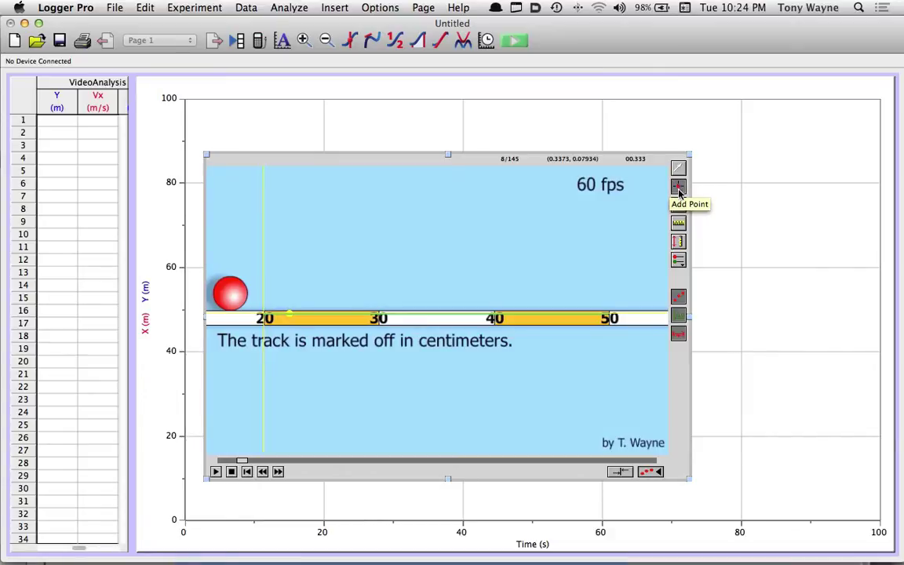
left_click(246, 292)
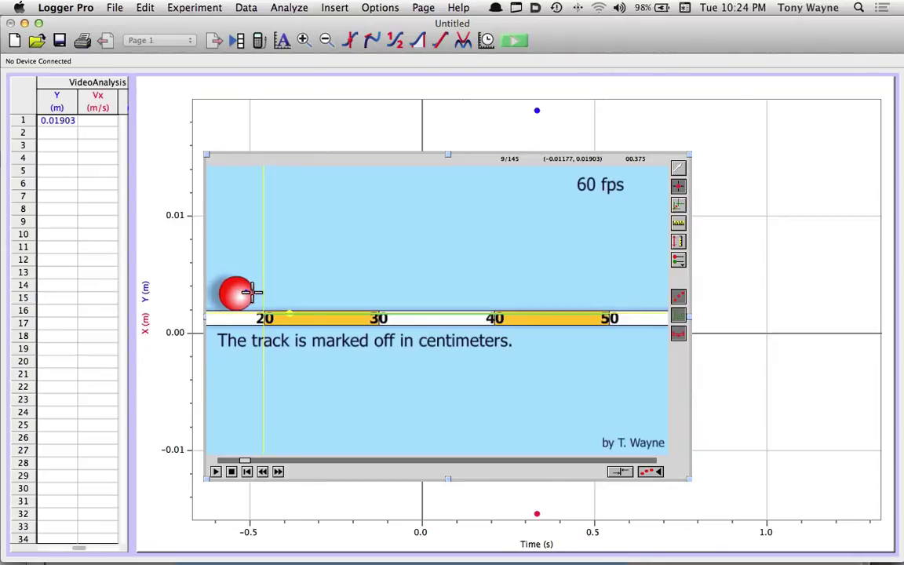
left_click(253, 292)
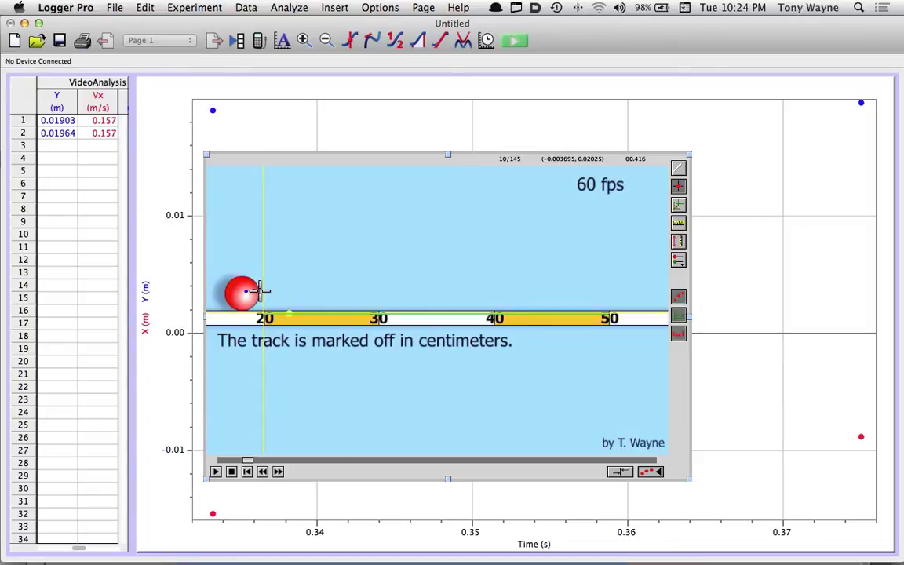
left_click(259, 291)
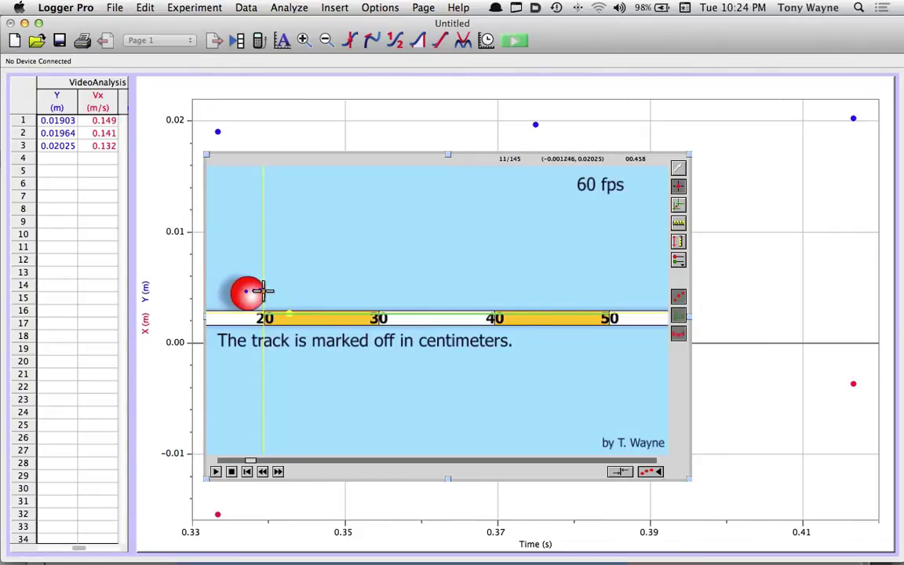
left_click(265, 291)
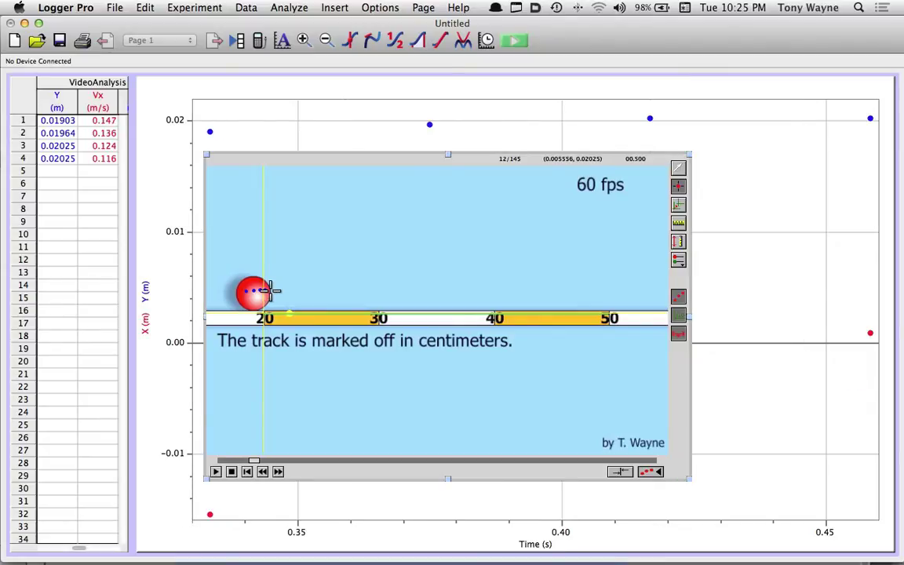
left_click(270, 291)
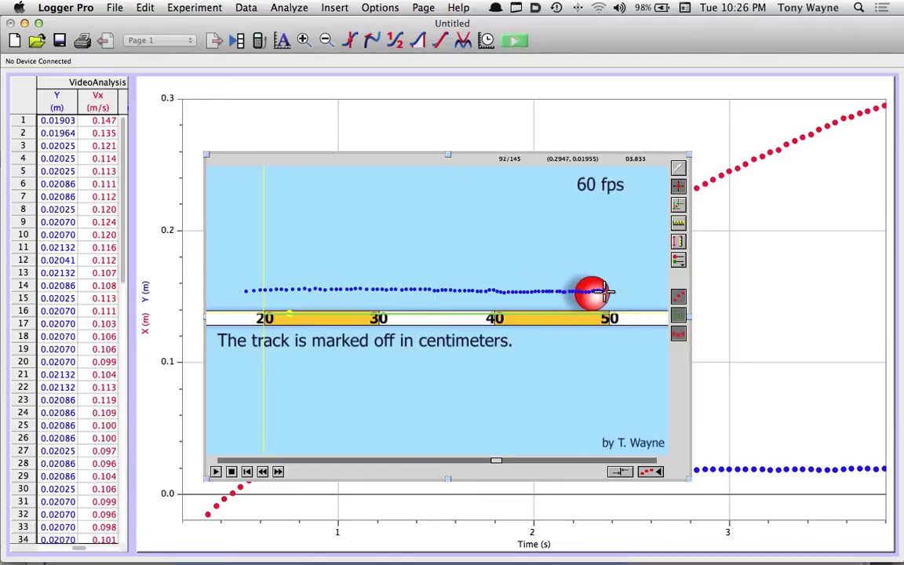
left_click(604, 292)
left_click(607, 292)
left_click(610, 292)
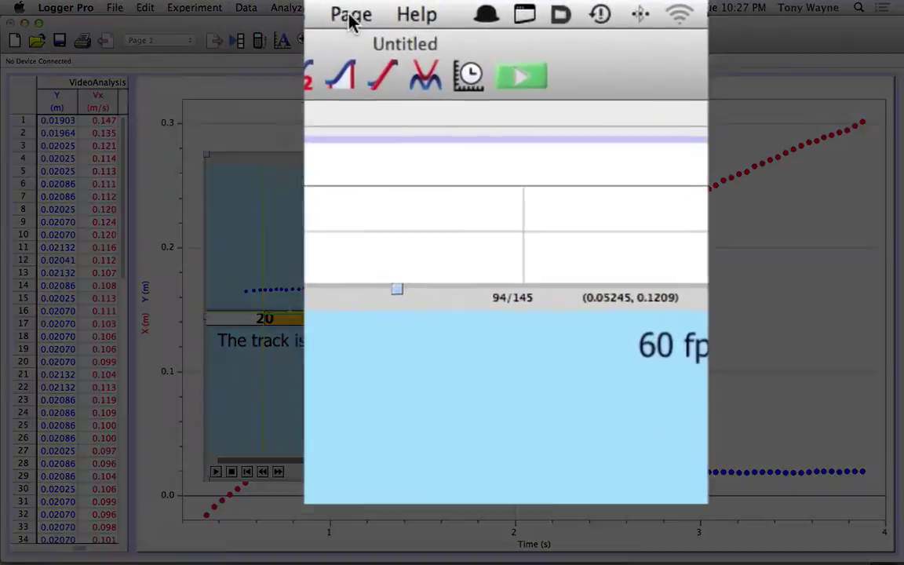
left_click(423, 7)
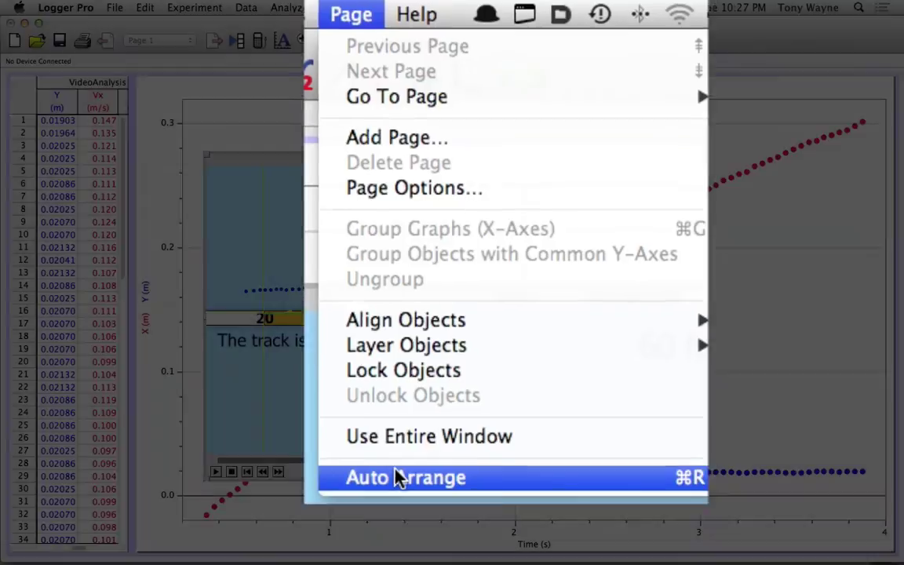
Apply Page > Auto Arrange to lay out the movie, table and graph
left_click(457, 256)
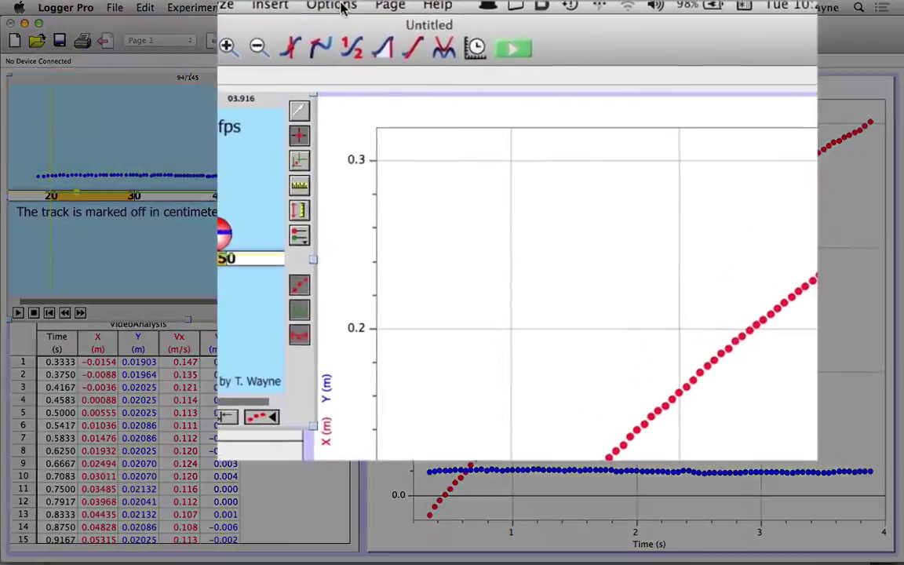
Override the movie's frame rate to 60 fps in Movie Options
left_click(389, 10)
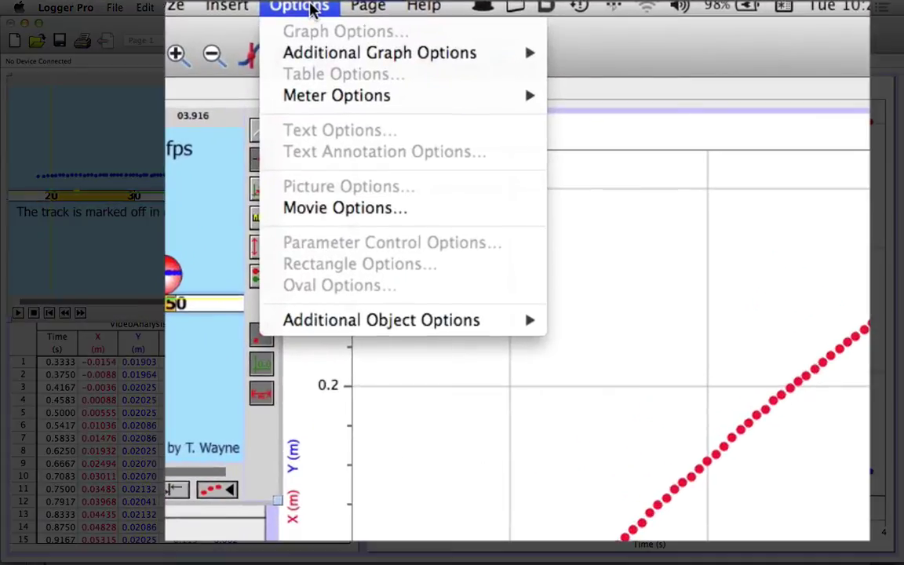
left_click(342, 211)
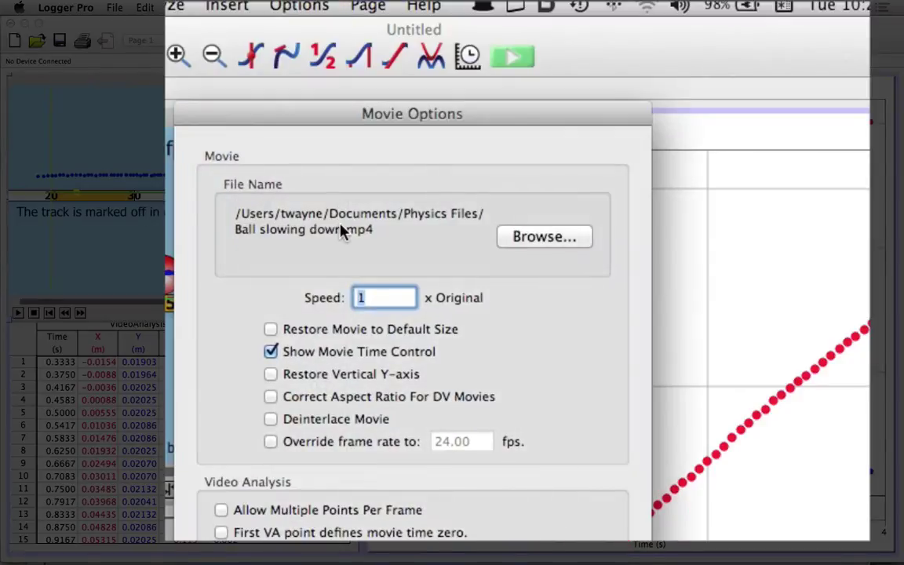
left_click(270, 442)
type("60")
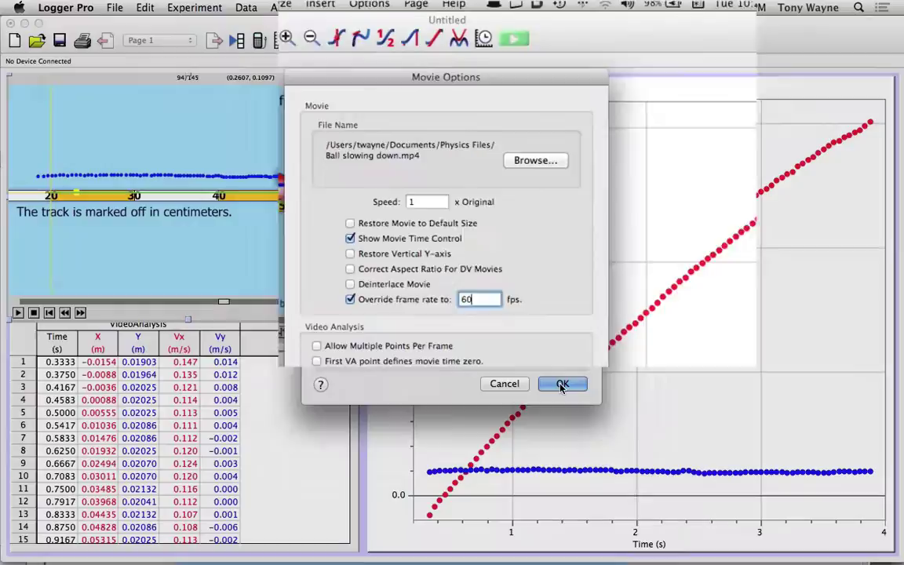
left_click(561, 382)
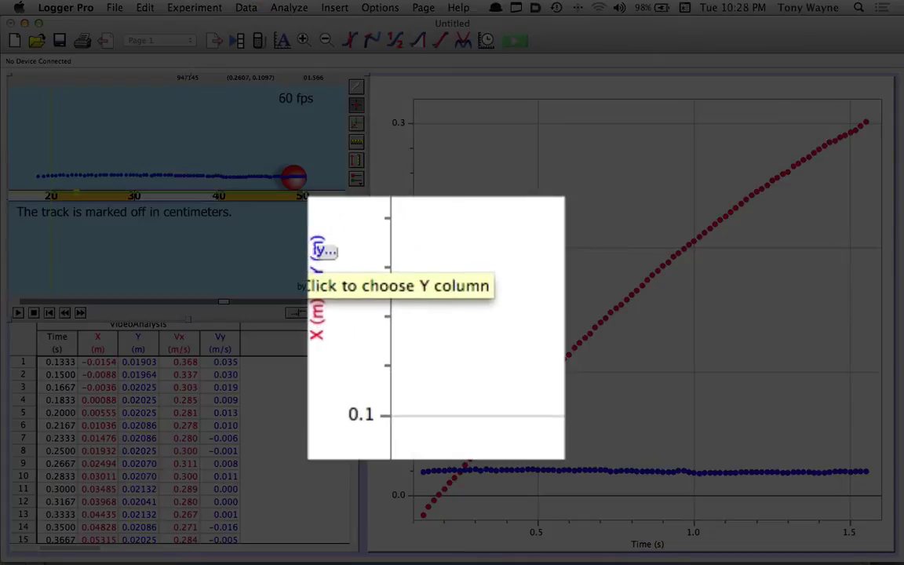
Change the graph's vertical axis to show only the X column
left_click(377, 289)
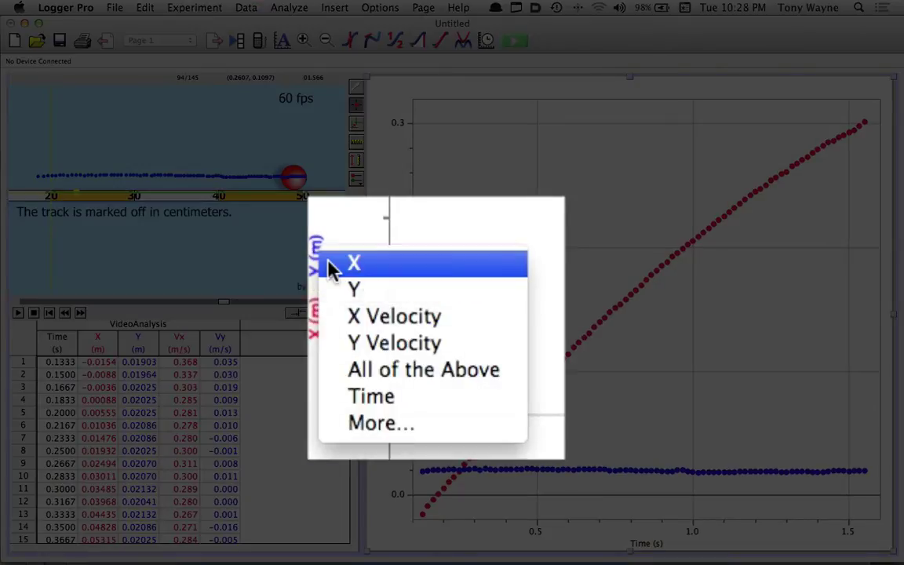
left_click(330, 263)
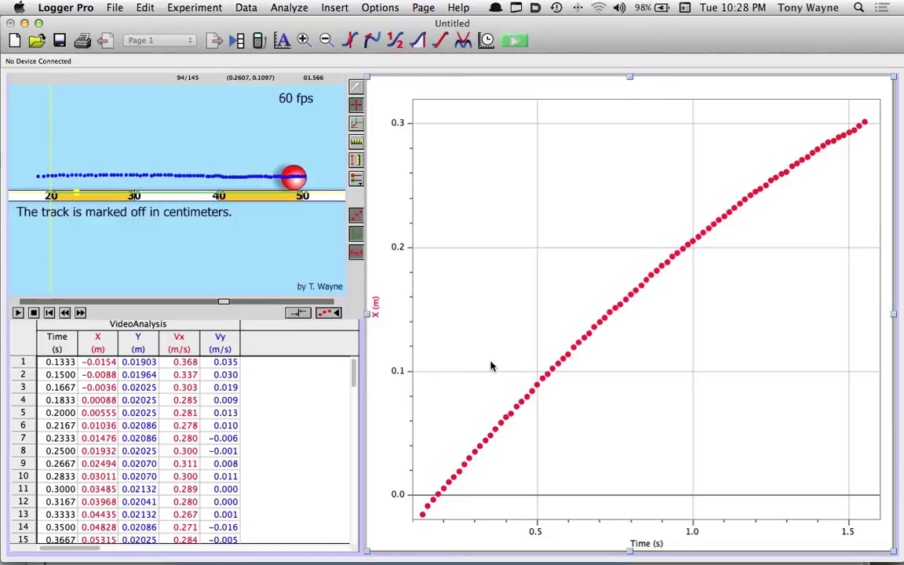
Fit a line to the early X data near 0.5 s (slope 0.2617 m/s) and enlarge its fit-box text to size 20
left_click_drag(492, 365, 586, 406)
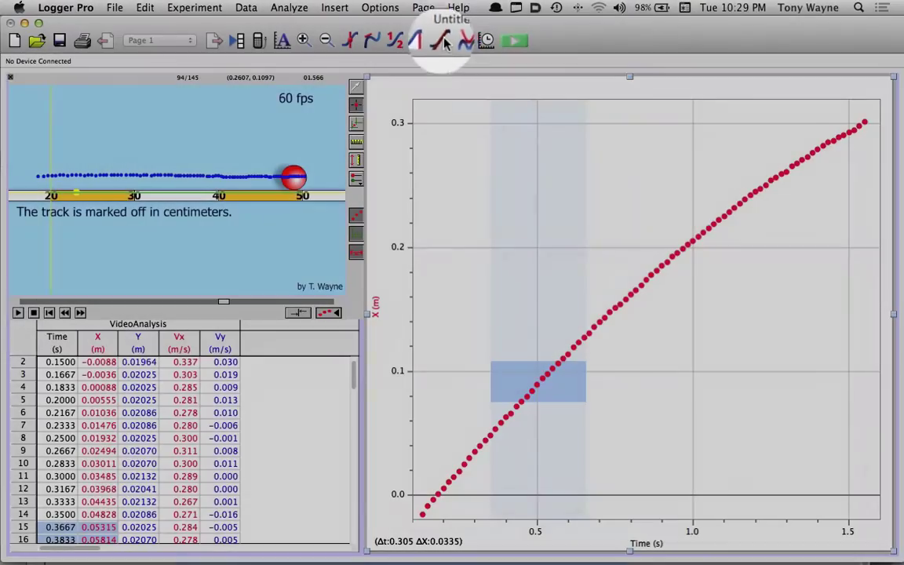
left_click(439, 43)
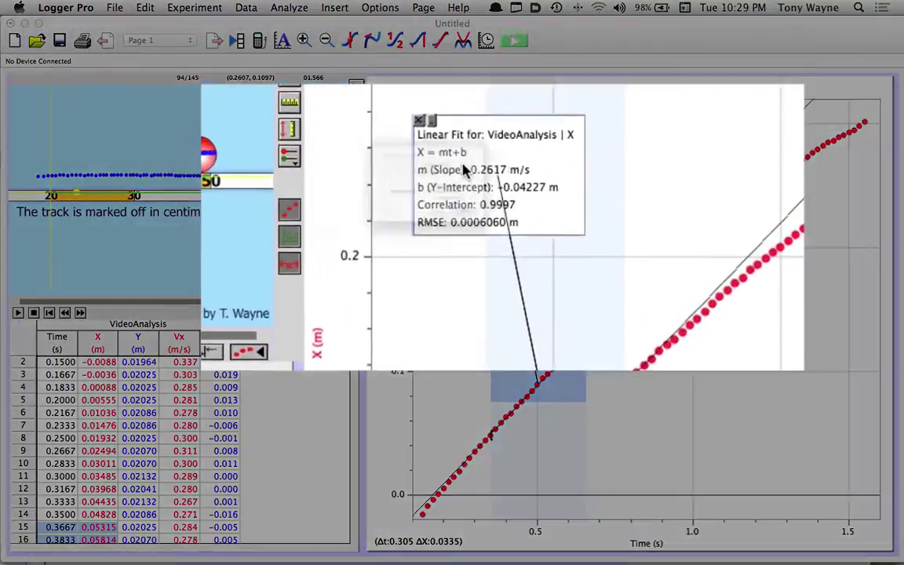
double_click(475, 182)
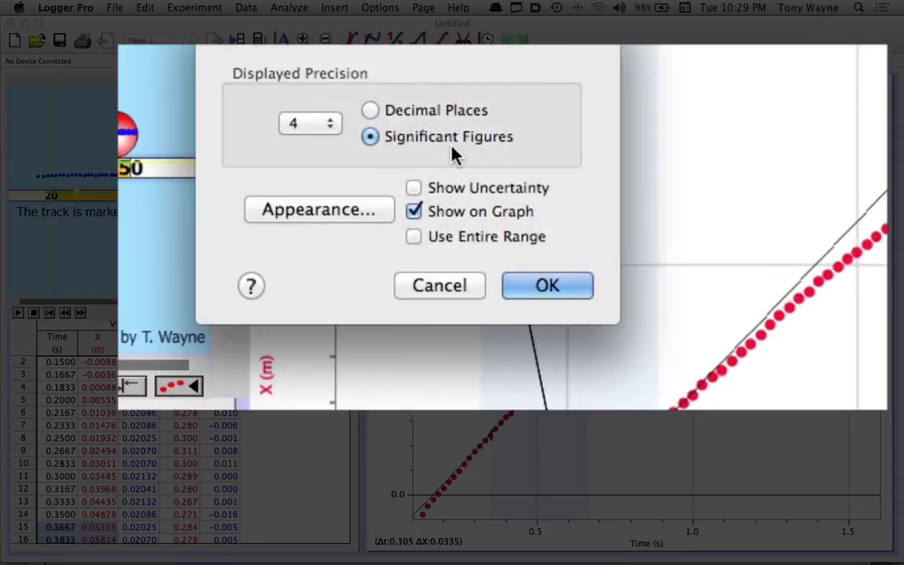
left_click(317, 211)
left_click(695, 197)
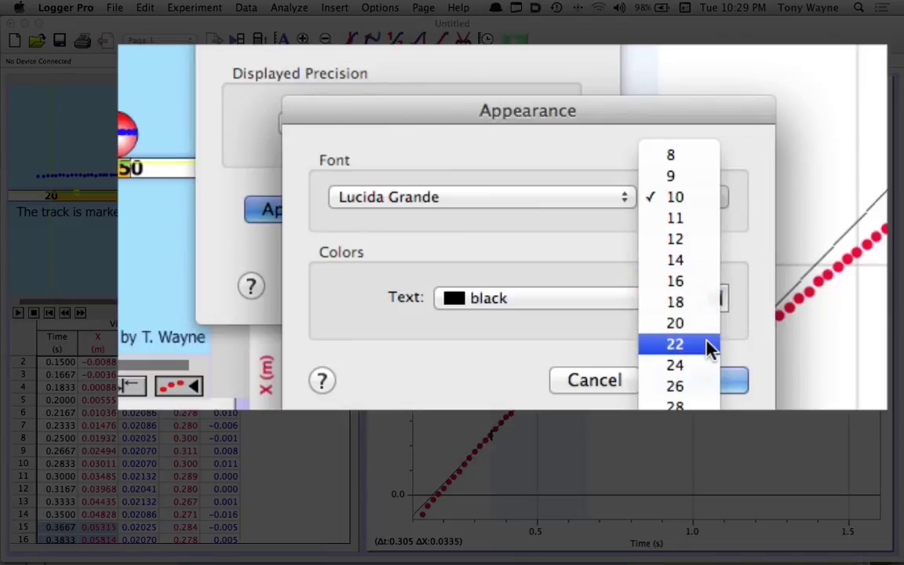
key("Escape")
left_click(698, 385)
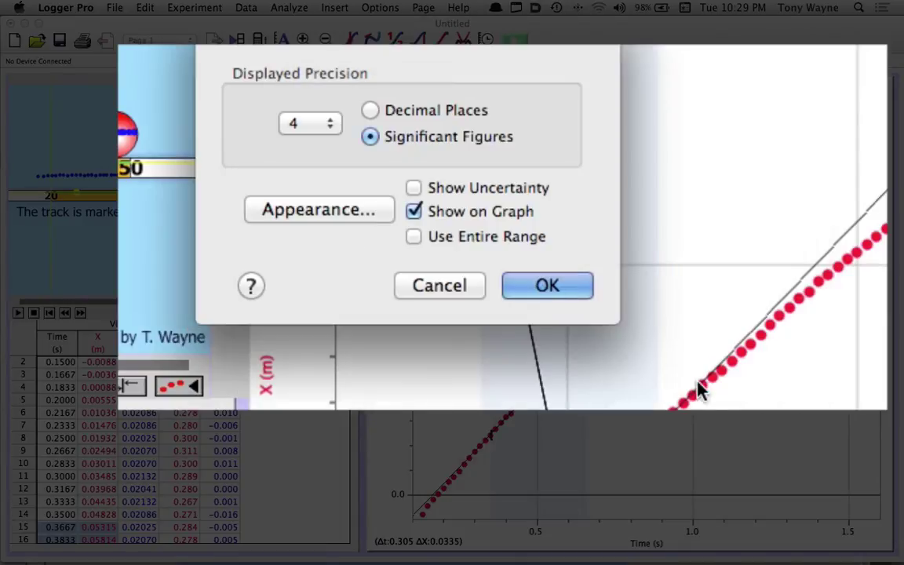
left_click(549, 287)
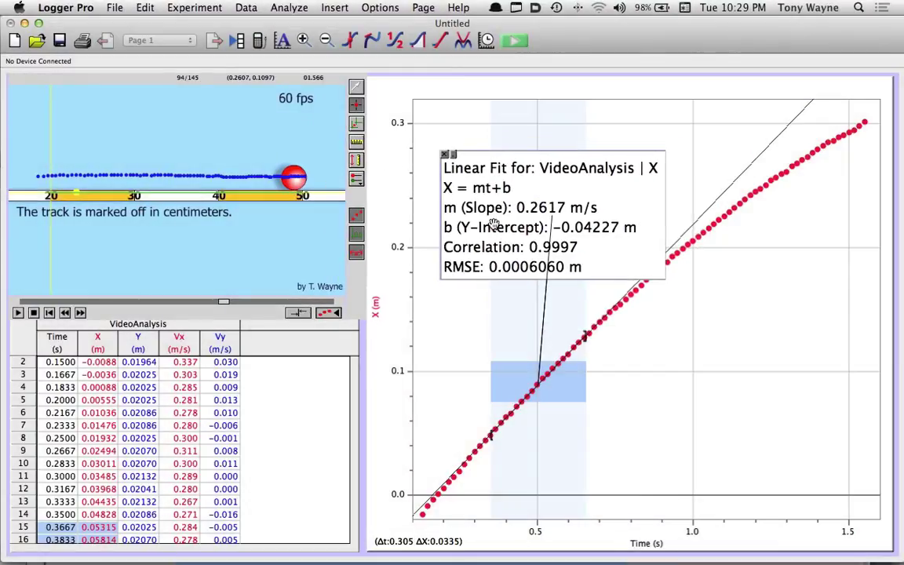
Move the first fit box to the upper left and fit a line to the last points near 1.4–1.5 s
mouse_move(495, 225)
left_mouse_down()
mouse_move(472, 222)
mouse_move(478, 193)
left_mouse_up()
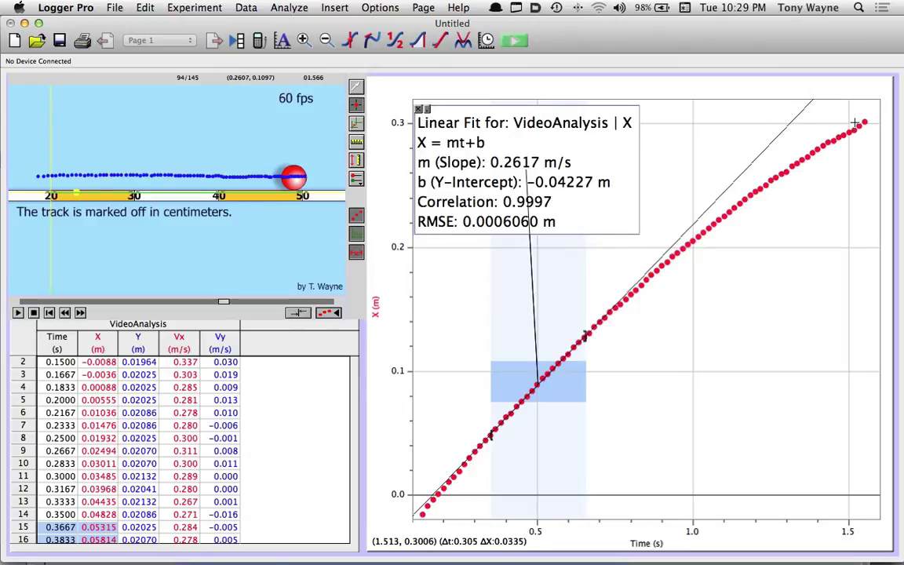
left_click_drag(856, 121, 816, 157)
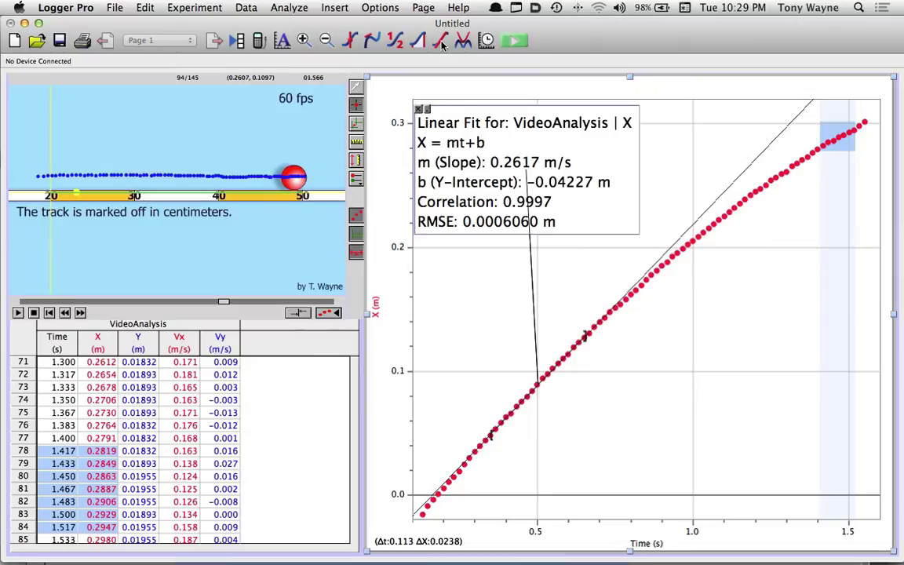
left_click(397, 37)
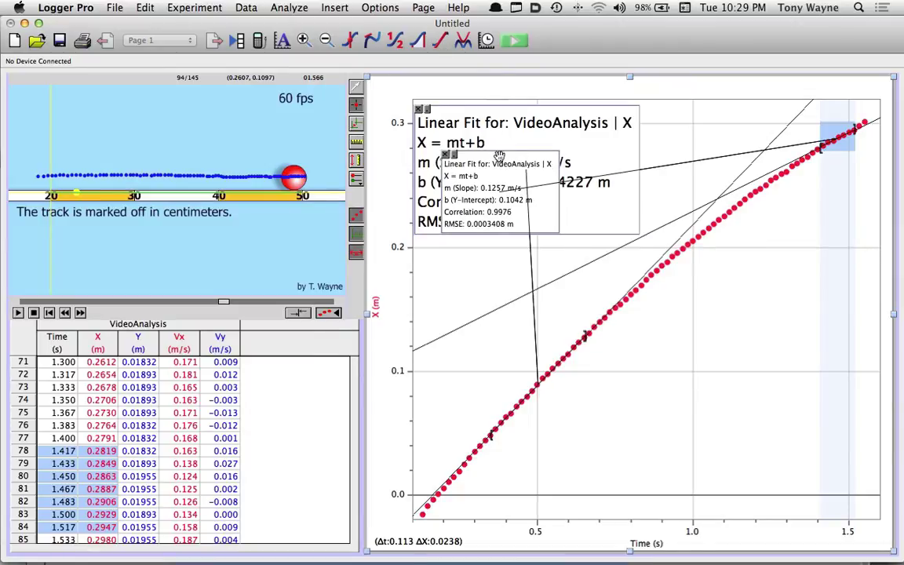
left_click_drag(497, 161, 741, 359)
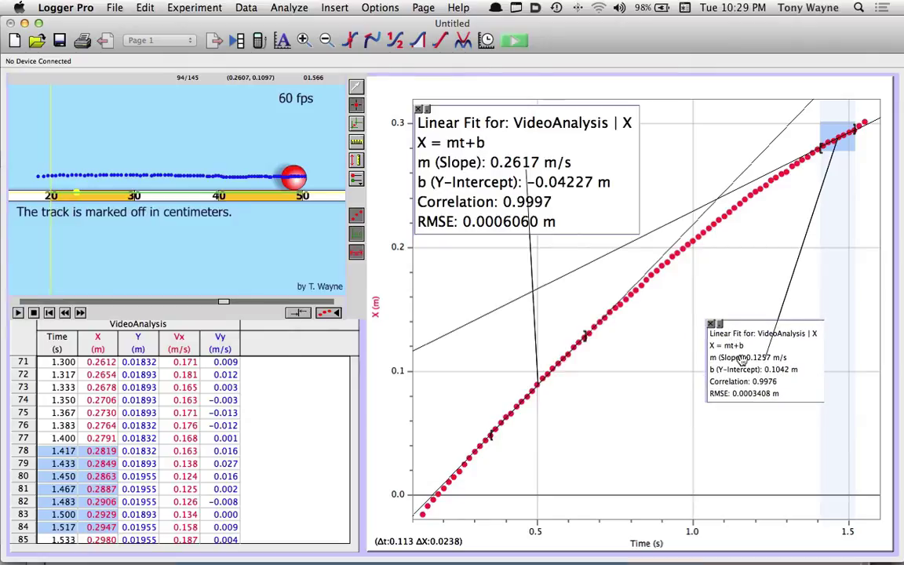
Set the second fit box (slope 0.1257 m/s) to font size 20 and place it beside the late data
double_click(742, 360)
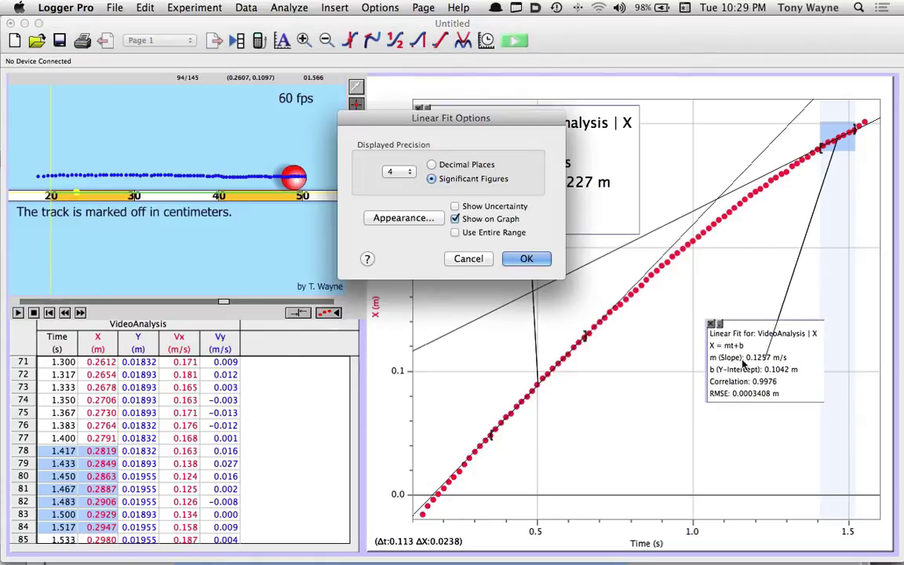
left_click(408, 219)
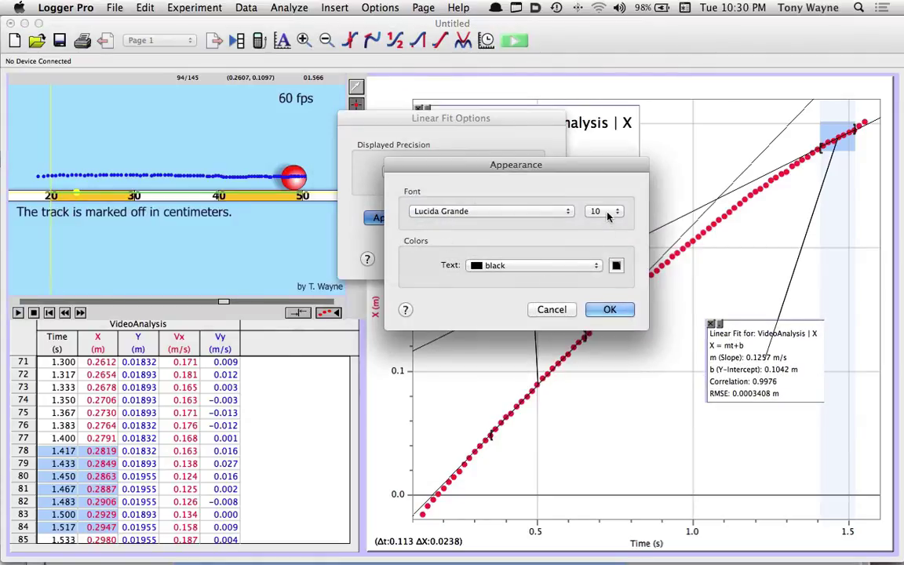
left_click(608, 212)
left_click(600, 280)
left_click(611, 310)
left_click(509, 258)
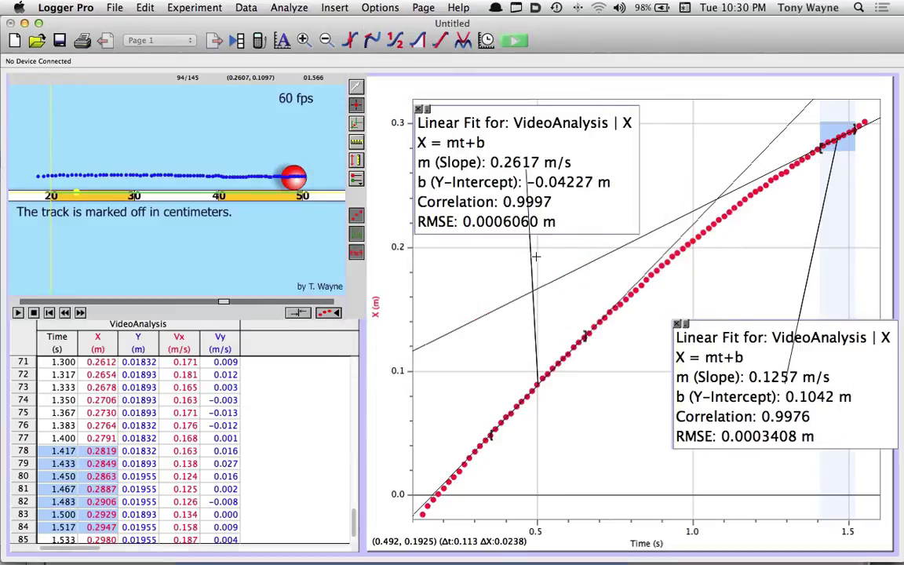
left_click_drag(782, 407, 739, 390)
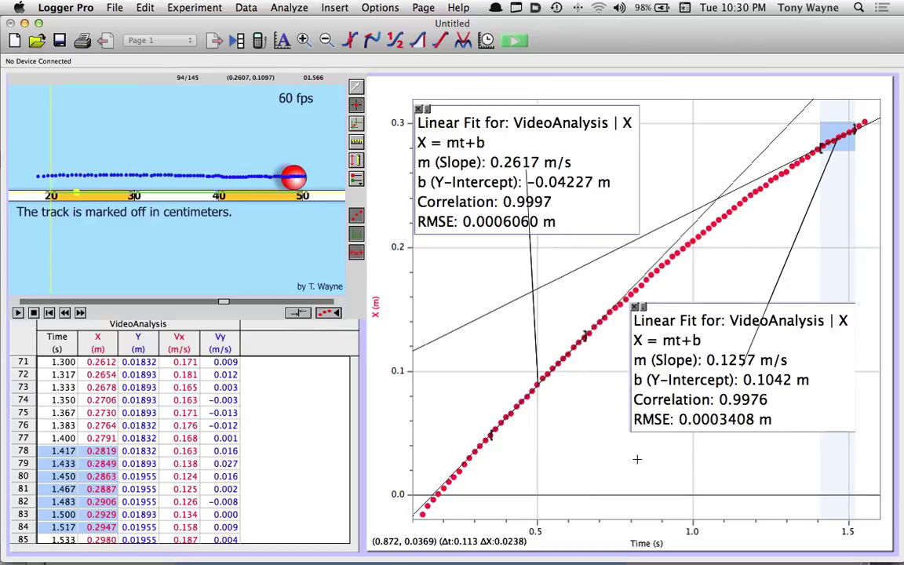